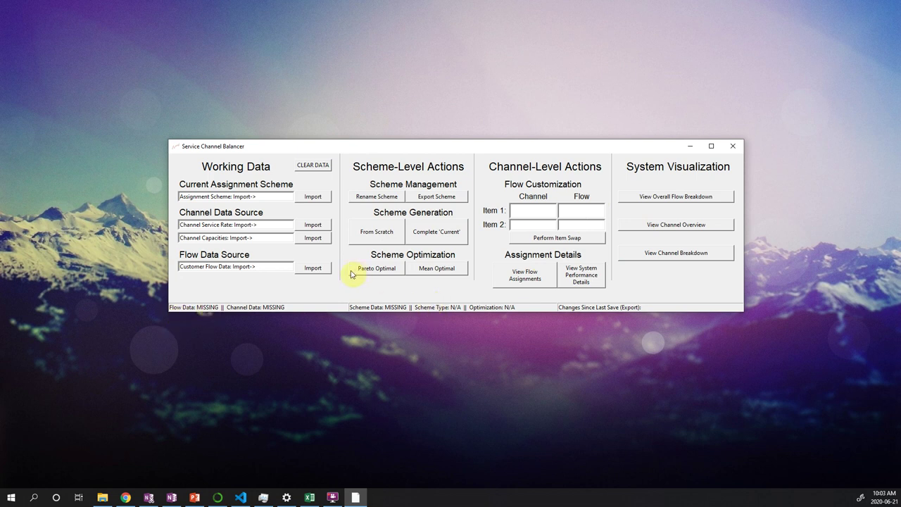
Step: Import Flow Data.csv as the customer flow data
click(309, 267)
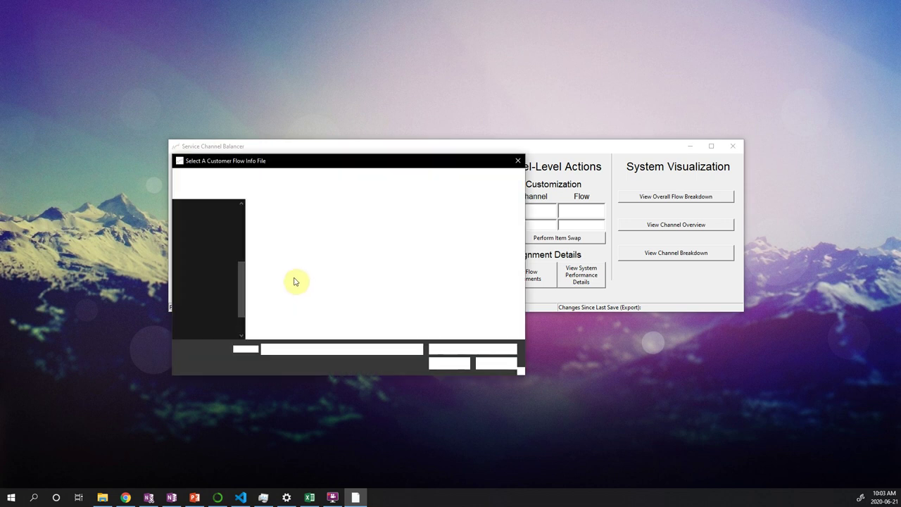
click(297, 232)
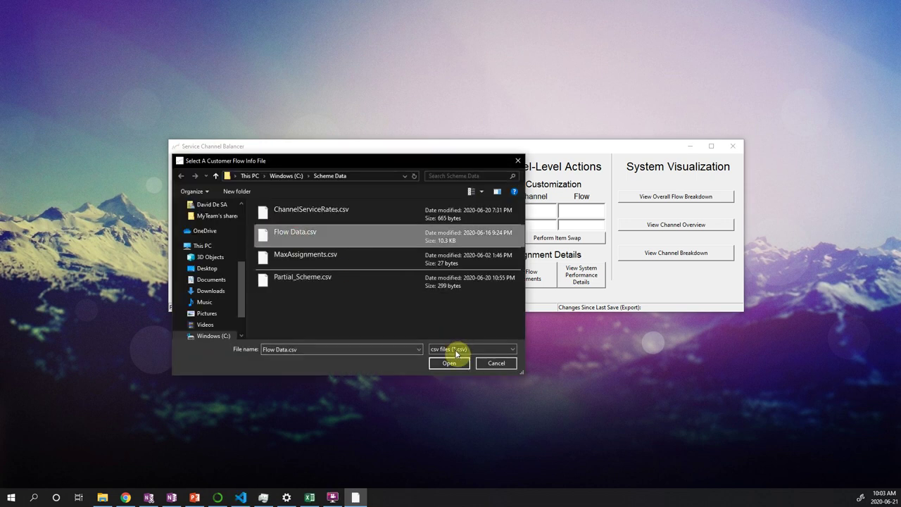
click(451, 363)
Step: Import ChannelServiceRates.csv and MaxAssignments.csv as the channel service rates and capacities
click(318, 224)
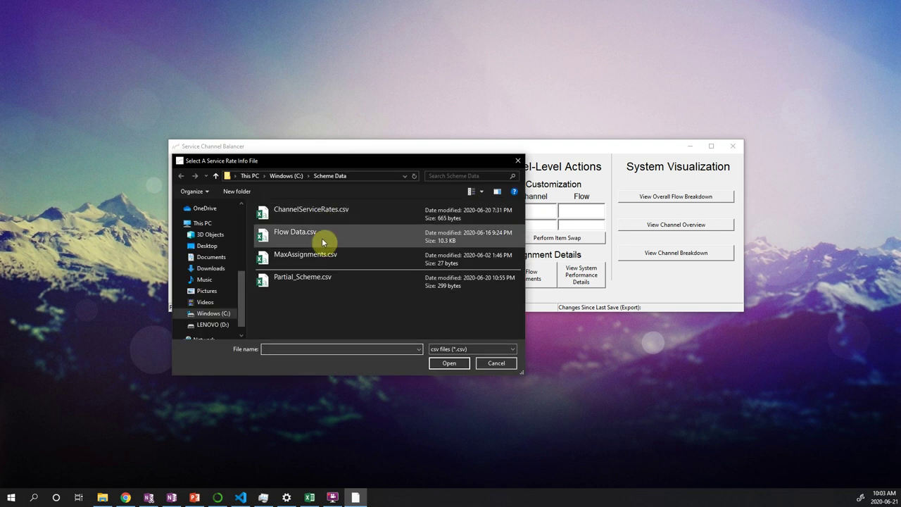
click(323, 214)
click(456, 363)
click(313, 239)
click(309, 255)
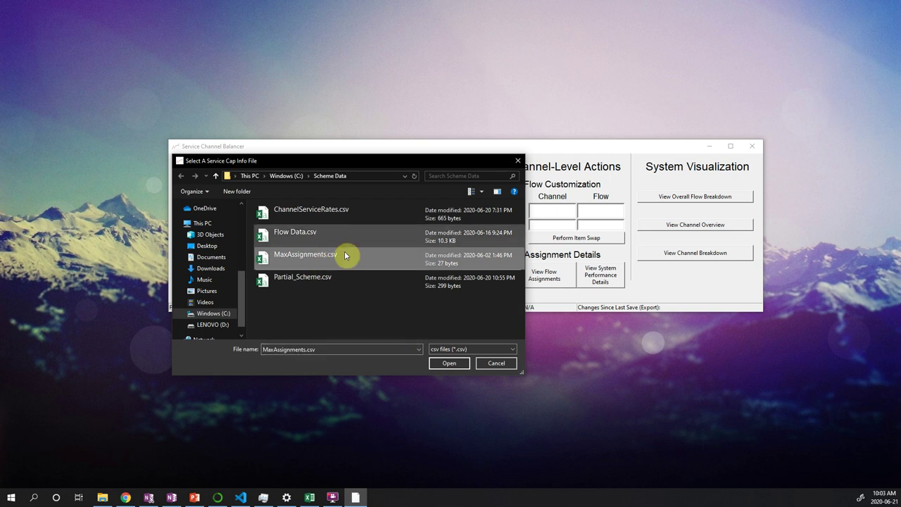
click(444, 363)
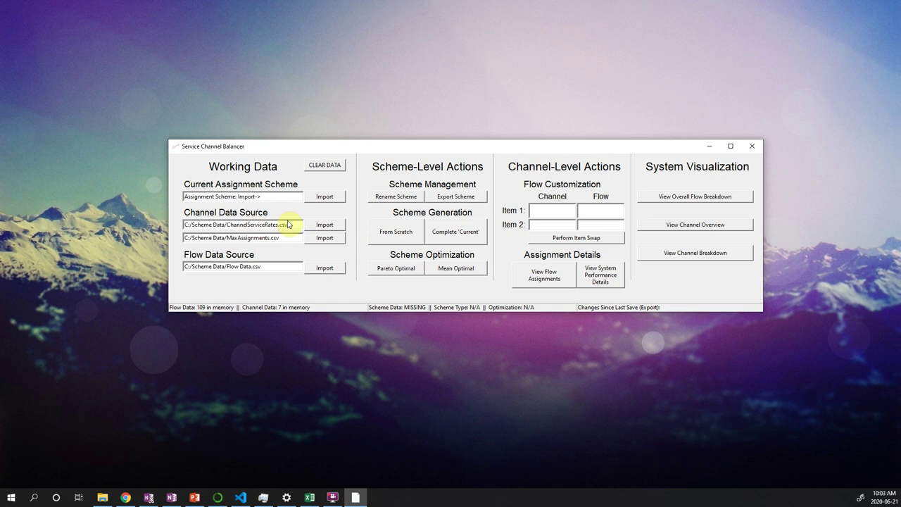
click(680, 201)
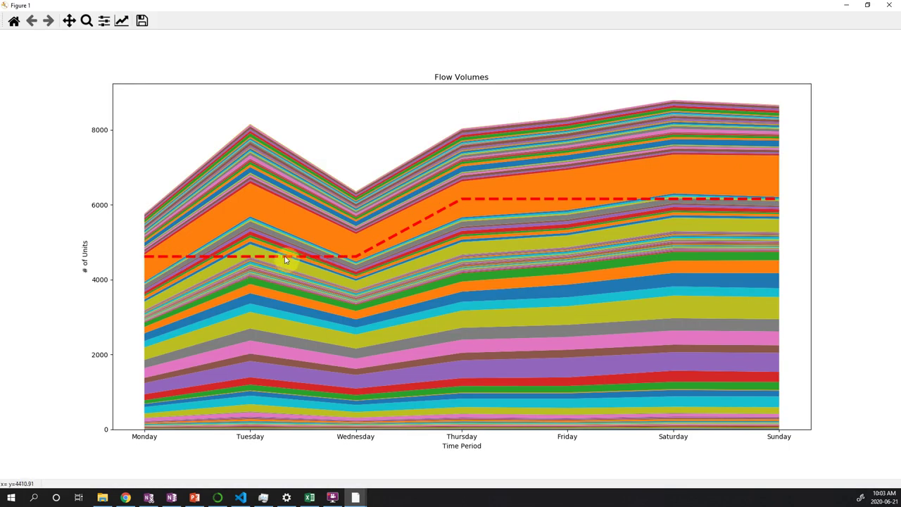
click(891, 7)
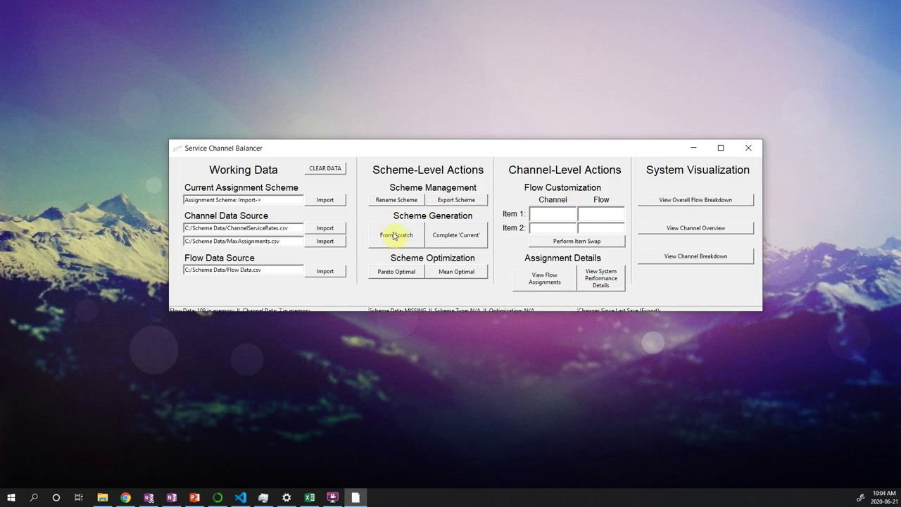
Step: Show Partial_Scheme.csv in Excel and inspect the station names and Station 1's two assigned flows
drag(455, 149, 457, 129)
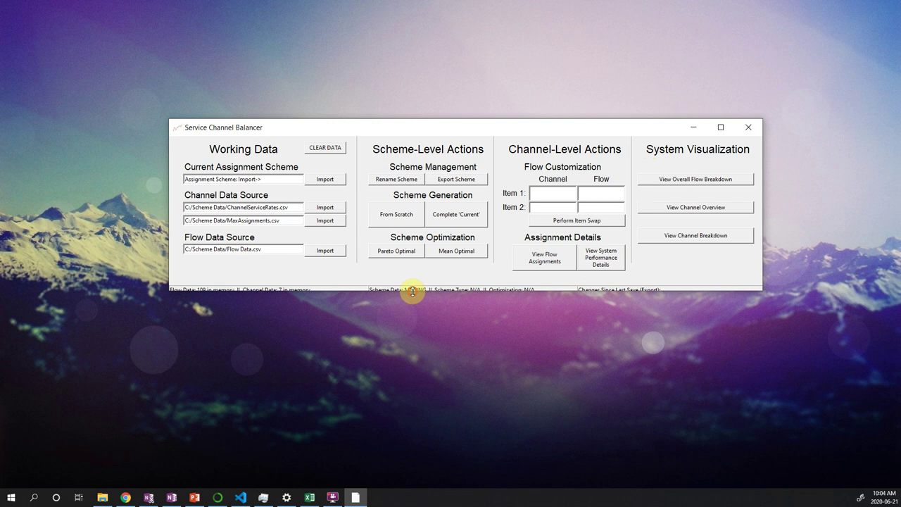
drag(413, 291, 409, 298)
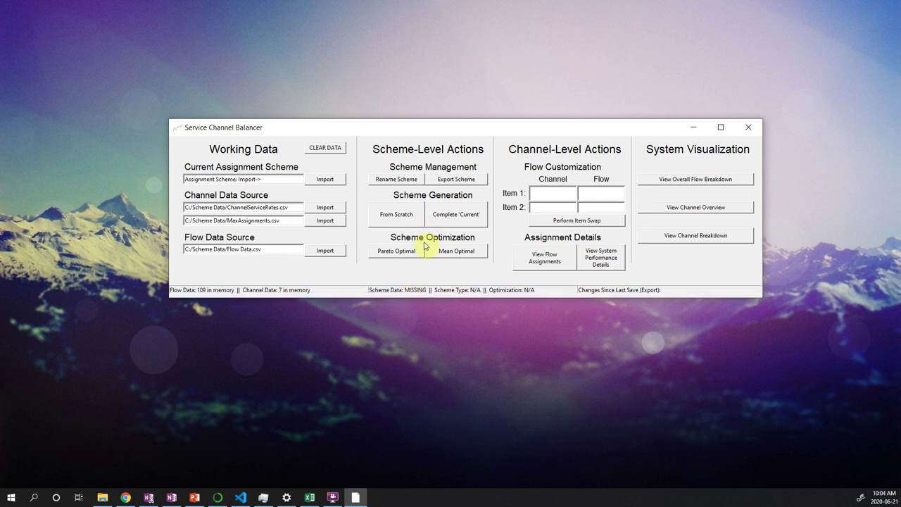
click(310, 497)
drag(399, 279, 422, 284)
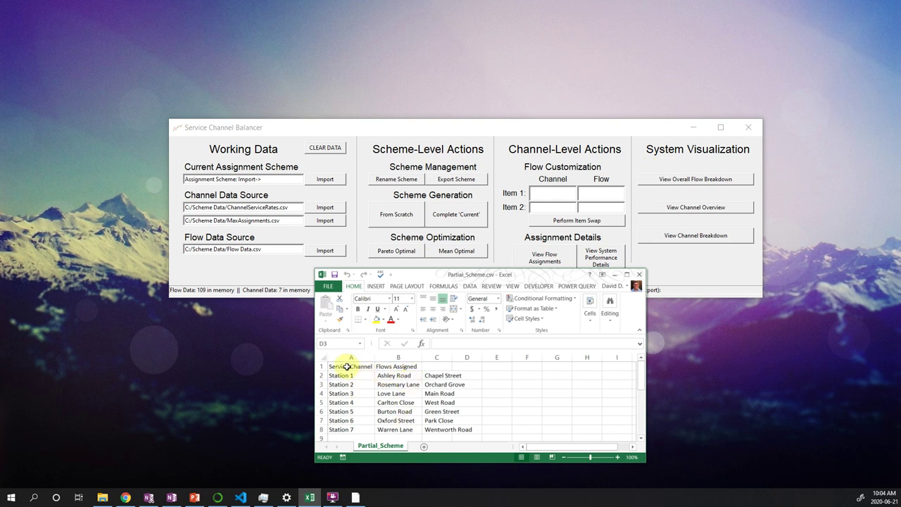
drag(345, 365, 345, 429)
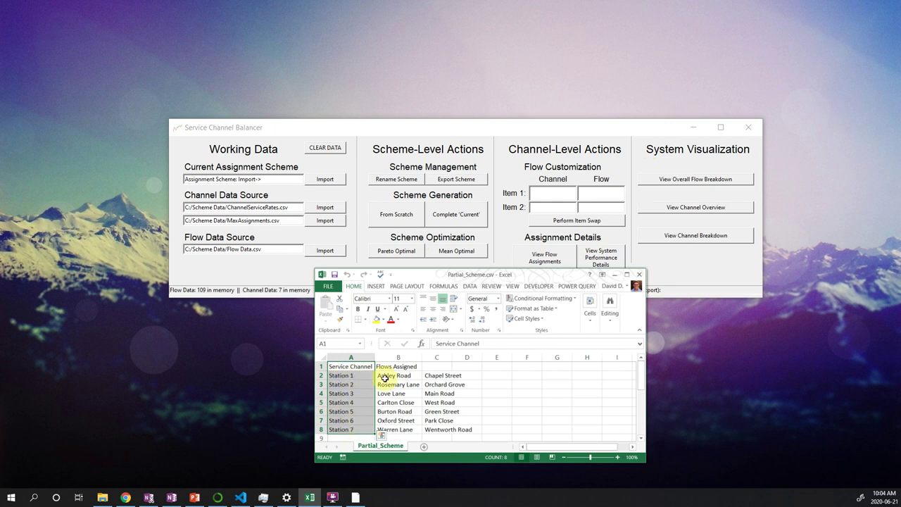
drag(384, 375, 433, 377)
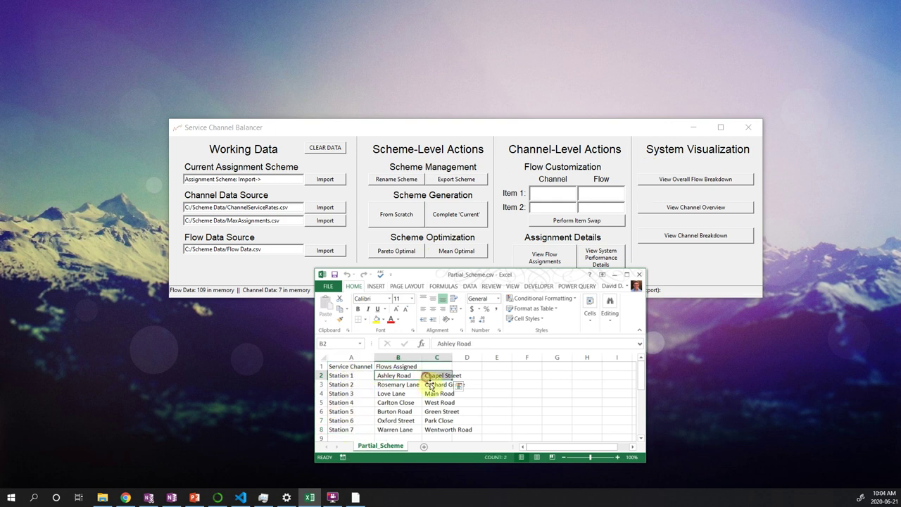
click(399, 404)
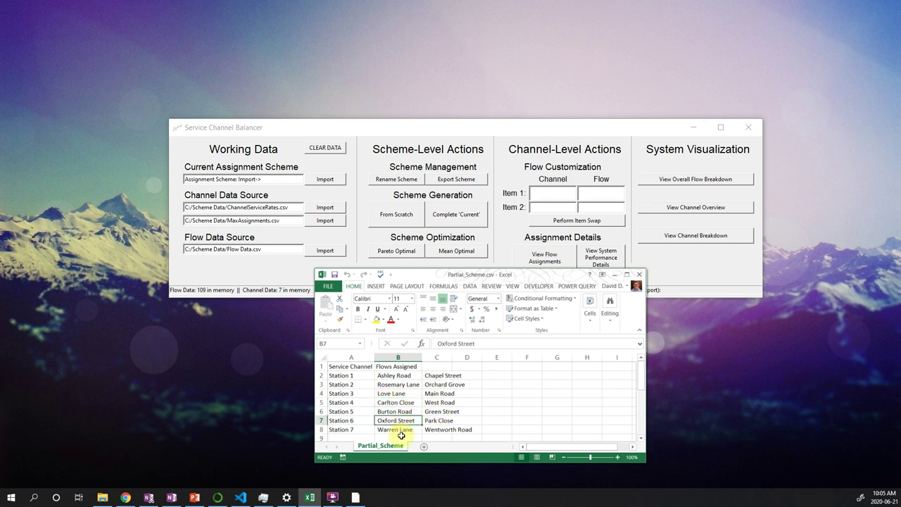
click(430, 412)
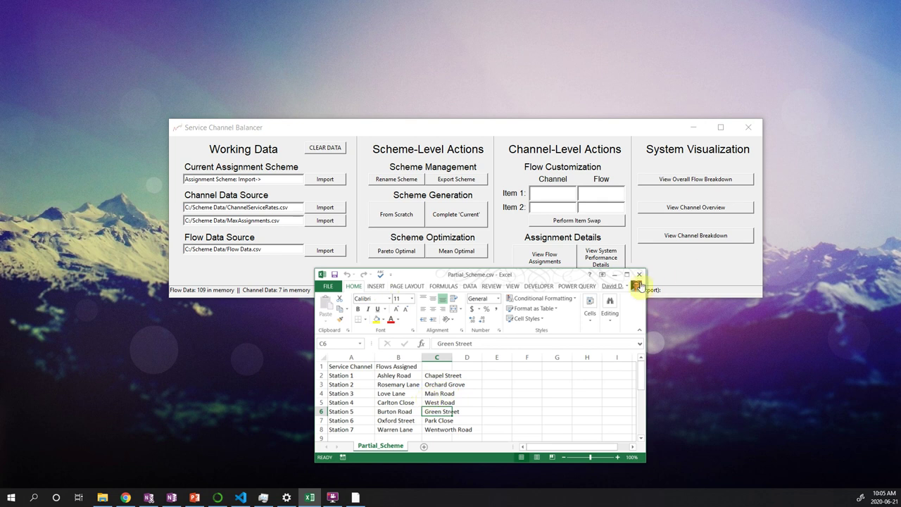
Step: Keep the spreadsheet open but minimized, and import Partial_Scheme.csv as the current assignment scheme
click(644, 276)
click(489, 268)
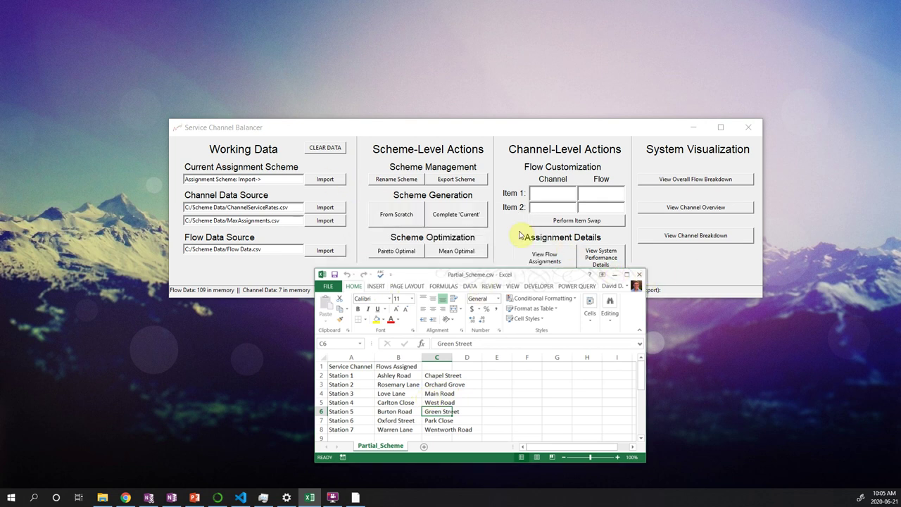
click(611, 276)
click(327, 179)
click(372, 293)
click(521, 402)
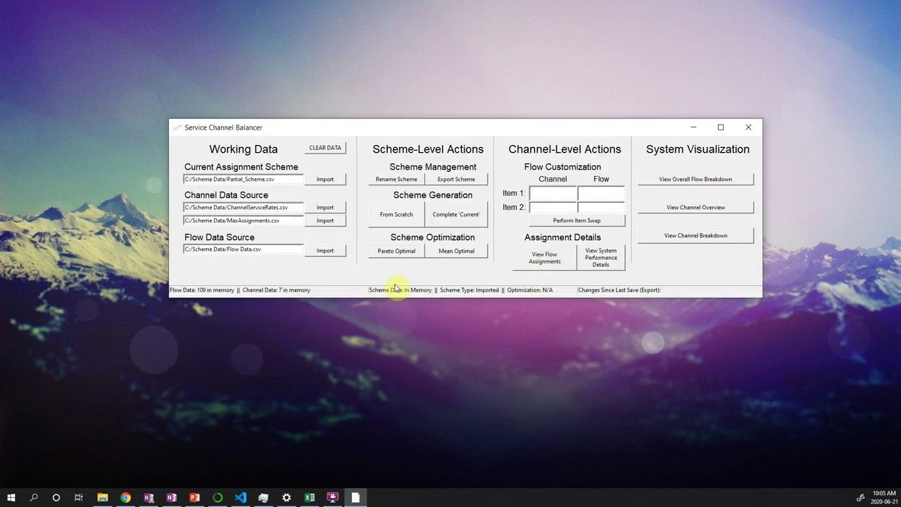
Step: Compare the partial scheme's flow assignments against the spreadsheet, then close the assignment overview
click(540, 267)
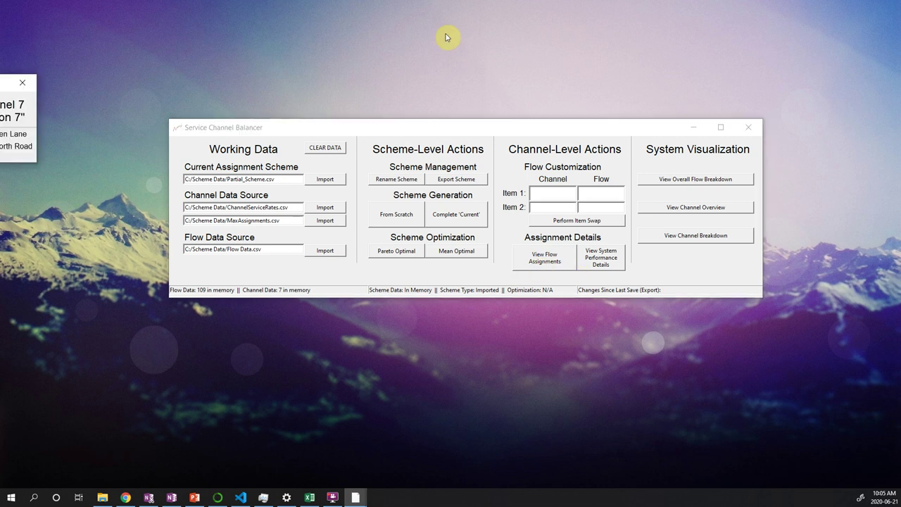
click(309, 499)
drag(412, 269, 417, 284)
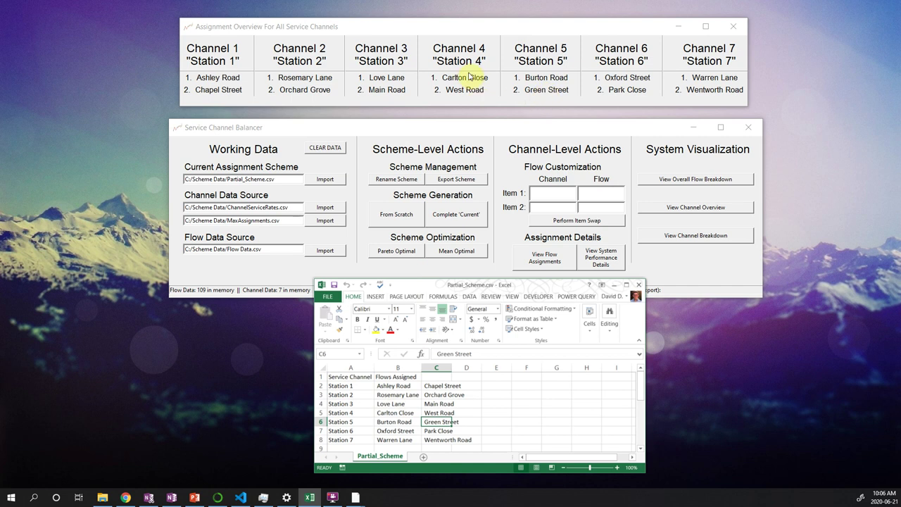
click(614, 285)
click(734, 25)
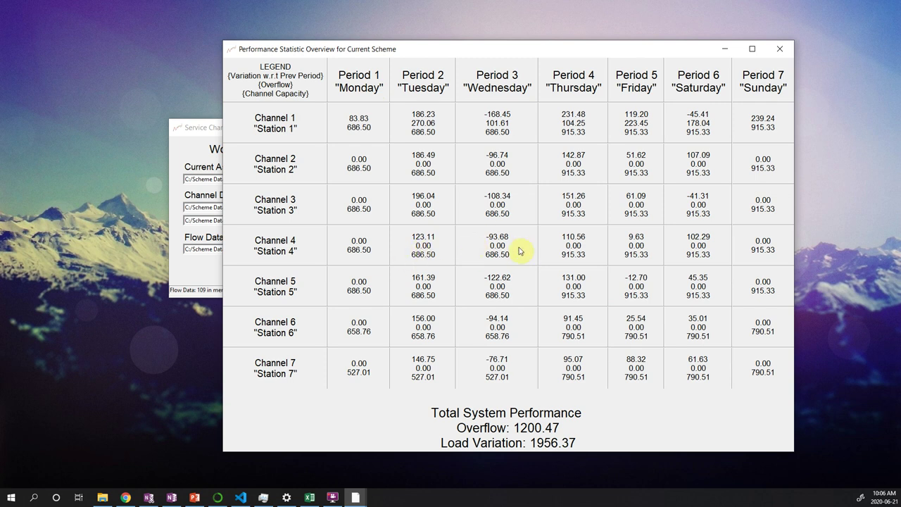
Step: Close the partial scheme's Performance Statistic Overview window
click(493, 246)
click(786, 47)
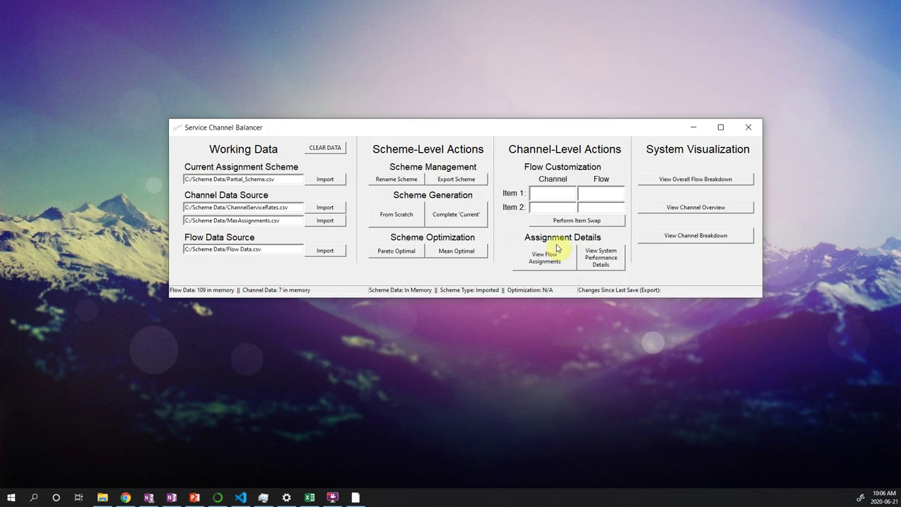
Step: Auto-complete the current scheme and list all 109 flows across the seven channels
click(462, 220)
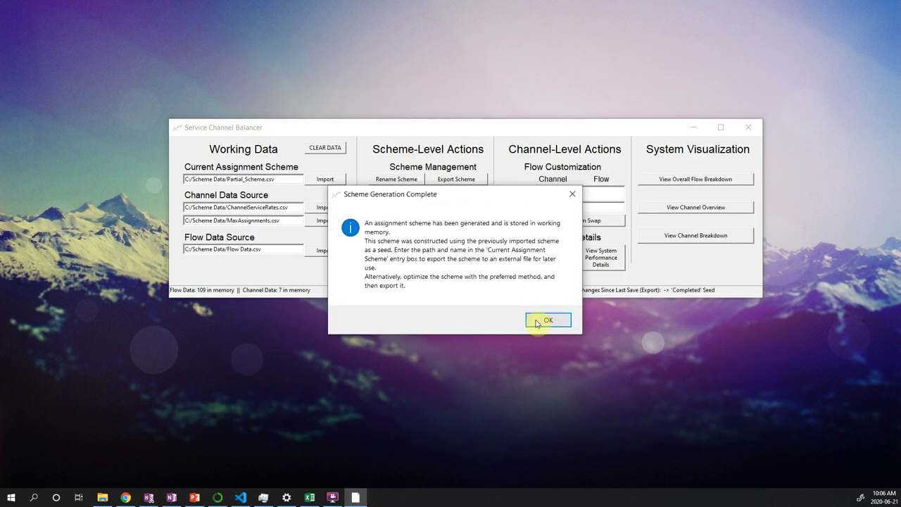
click(538, 318)
click(561, 265)
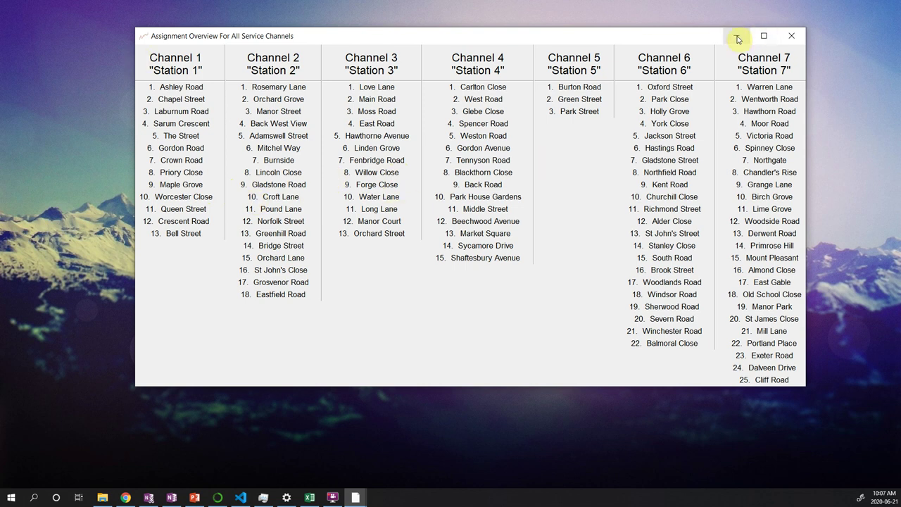
Step: Close the Assignment Overview For All Service Channels window
click(792, 36)
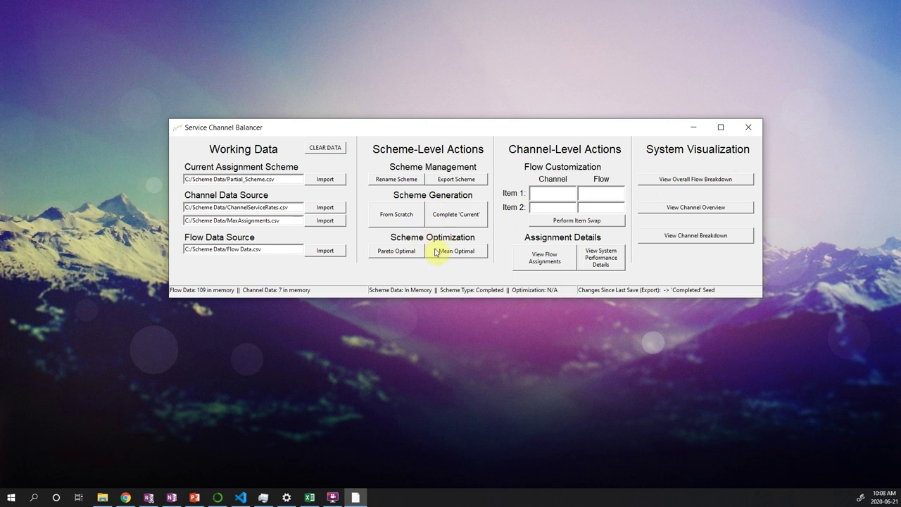
Step: Check the completed scheme's performance: overflow 16740.37, load variation 3034.88, then close the overview
click(587, 262)
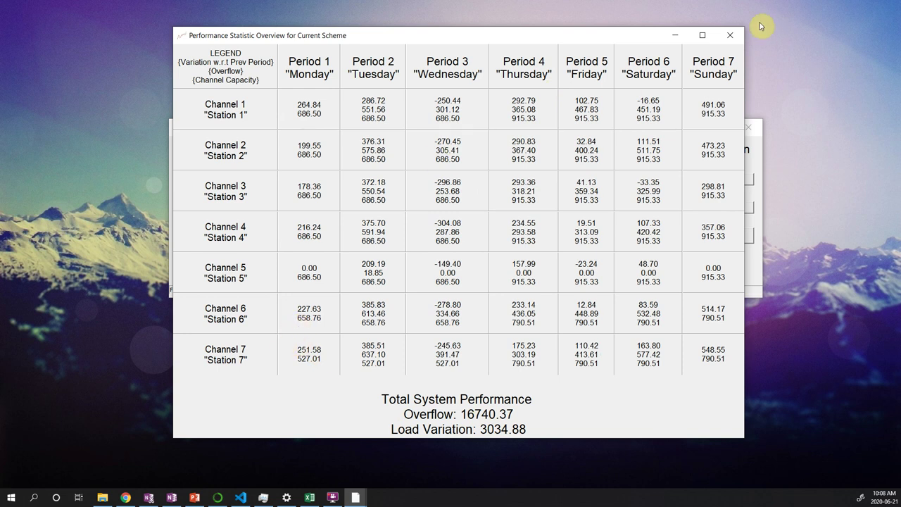
click(729, 35)
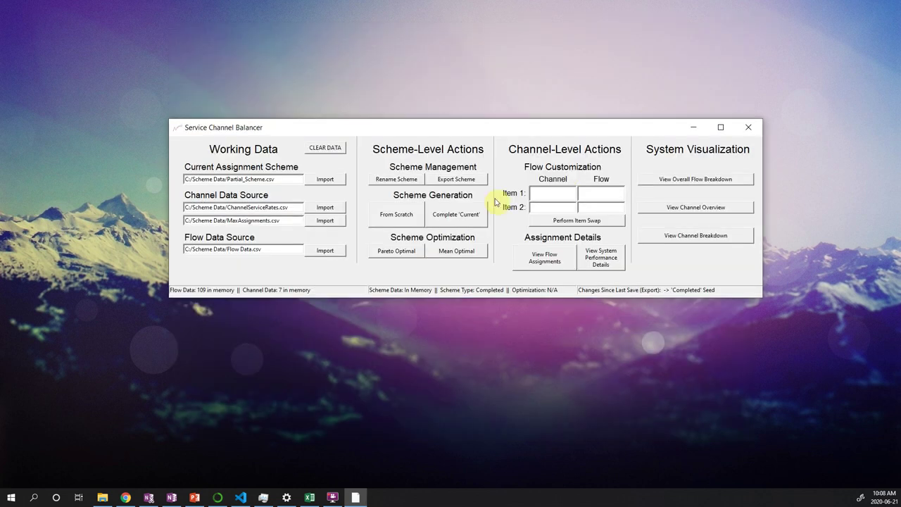
Step: Run a Pareto Optimal scheme optimization on the completed scheme
click(396, 251)
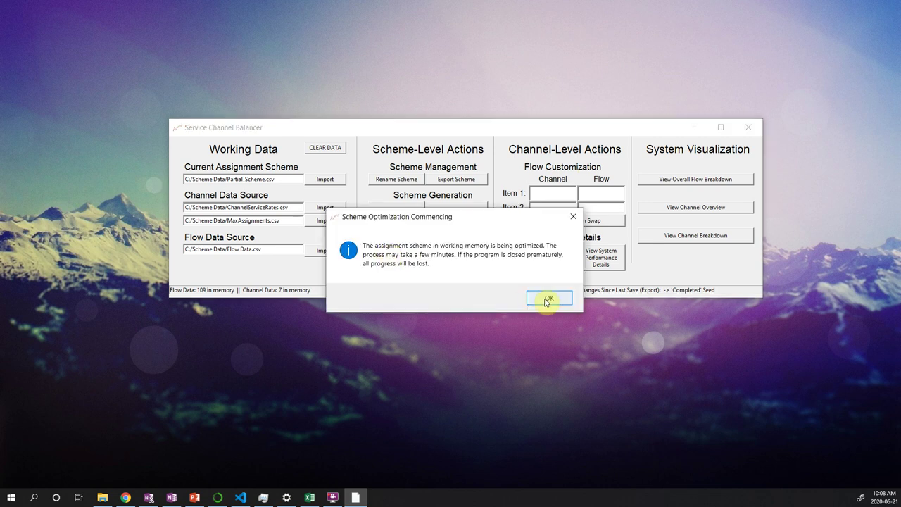
click(544, 298)
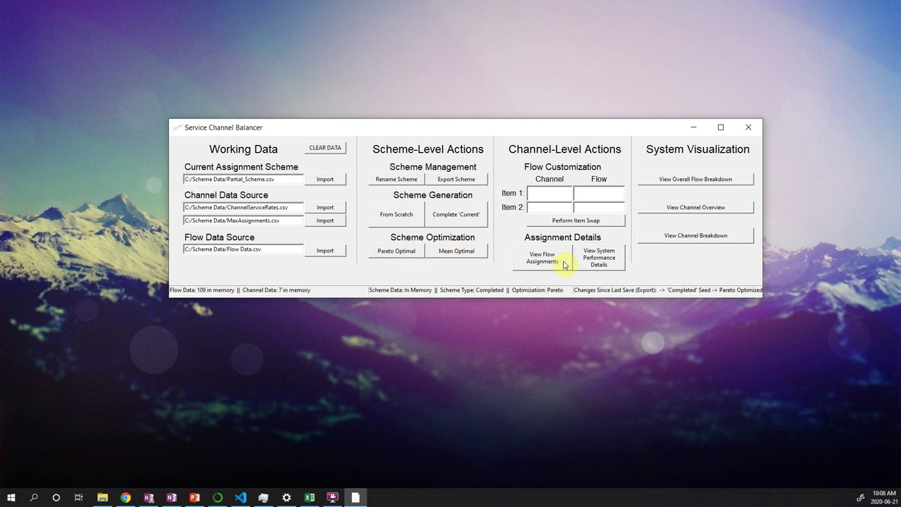
click(591, 263)
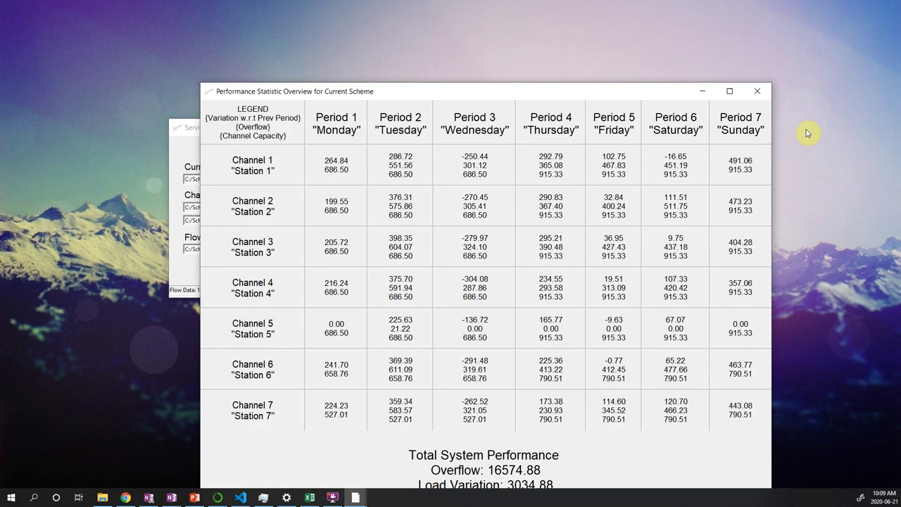
drag(593, 90, 584, 45)
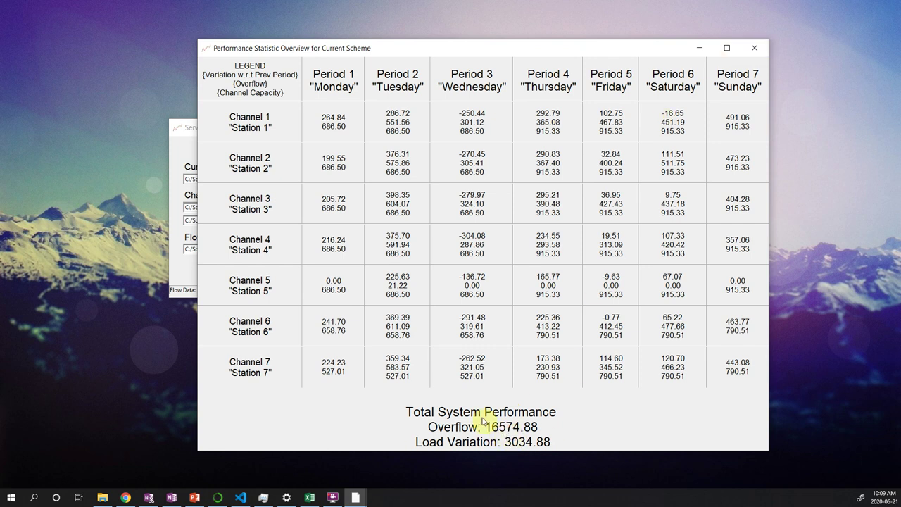
click(753, 48)
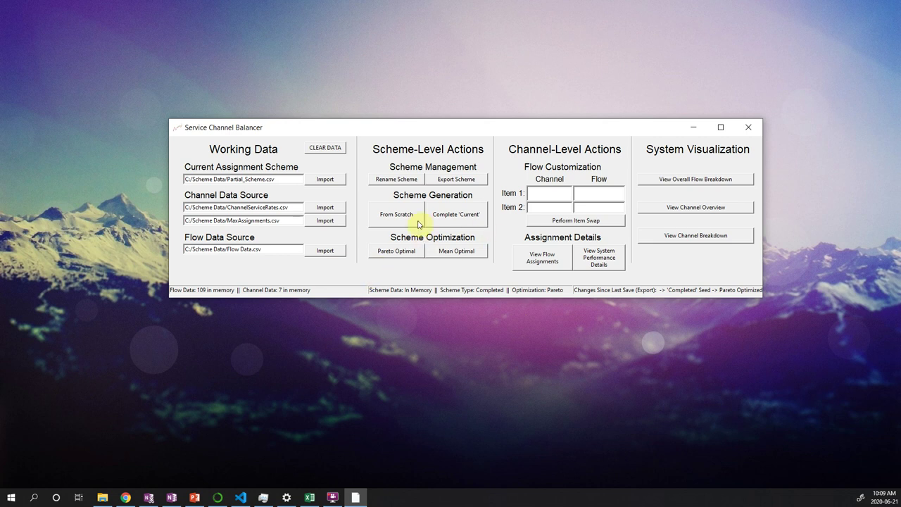
Step: Close the main window, maximize Figure 1, and rotate the plot to azimuth -46°, elevation 29°
click(748, 128)
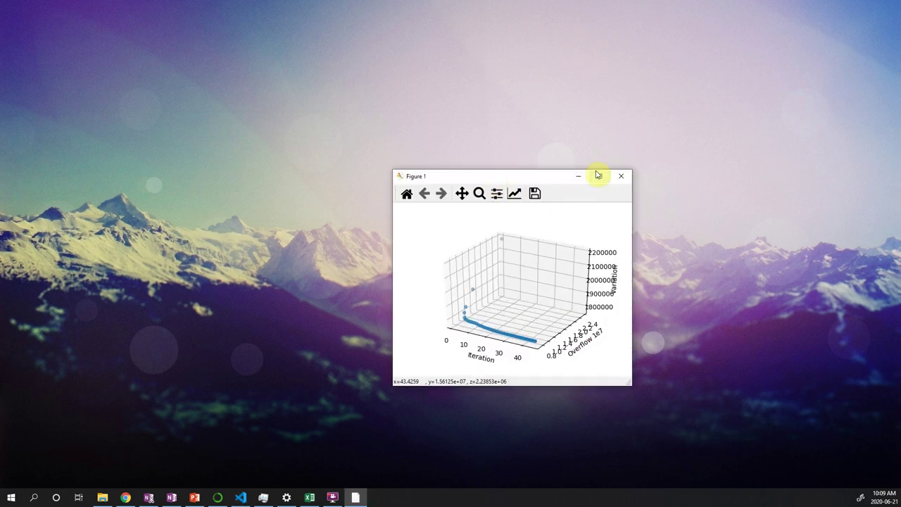
click(596, 175)
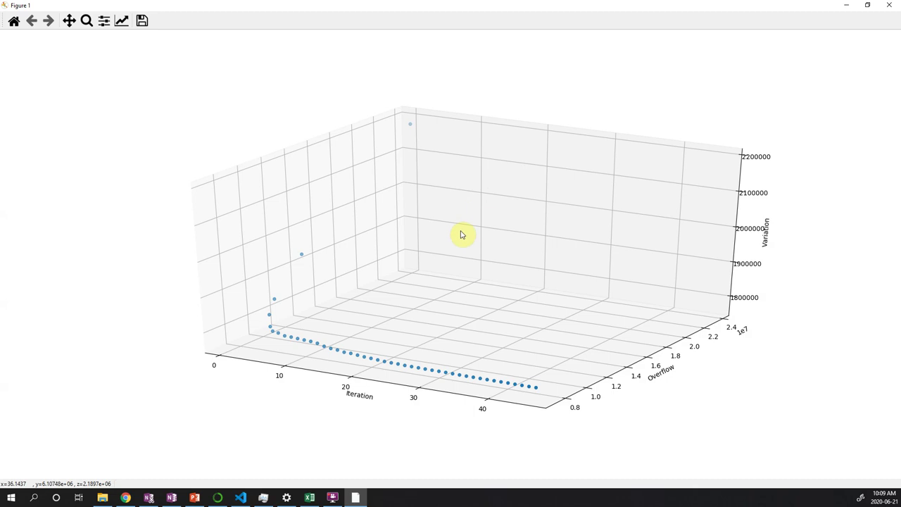
drag(450, 257, 316, 261)
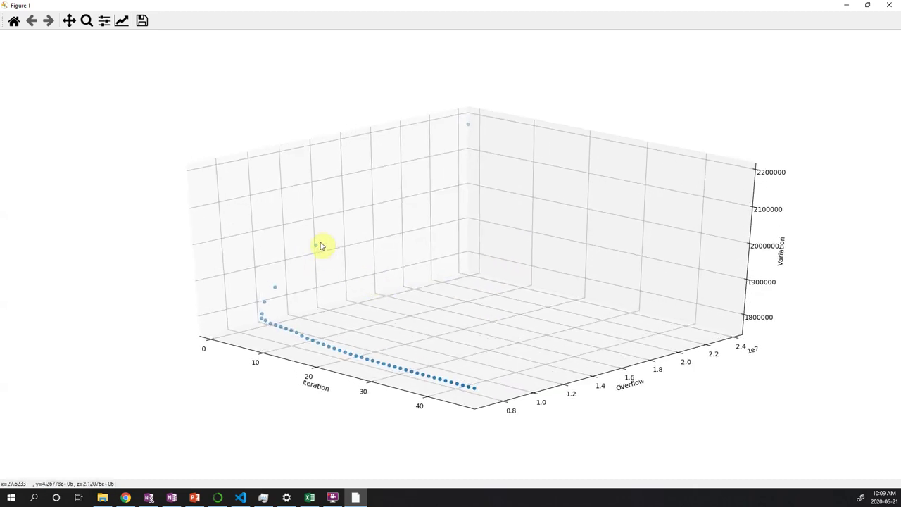
drag(316, 305, 366, 407)
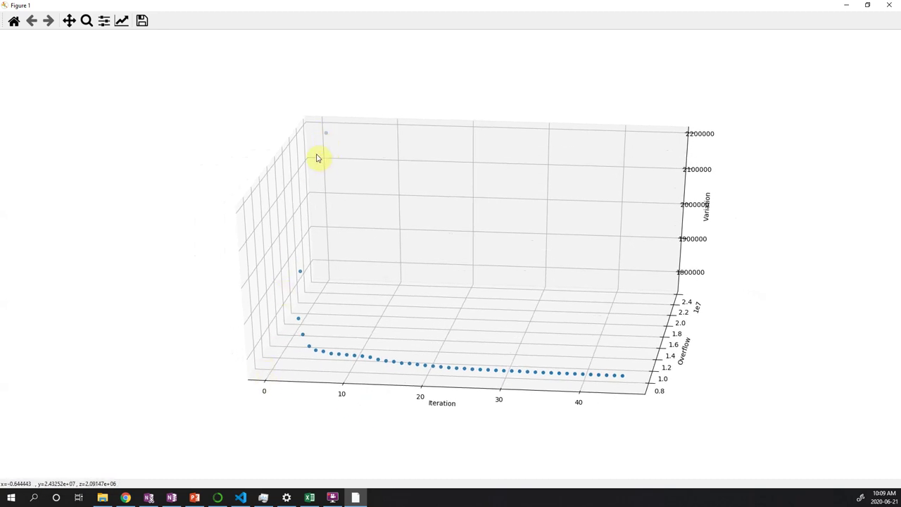
Step: Rotate the 3D iteration plot through several azimuths until the Overflow axis faces the viewer
drag(368, 276, 528, 335)
drag(474, 342, 479, 336)
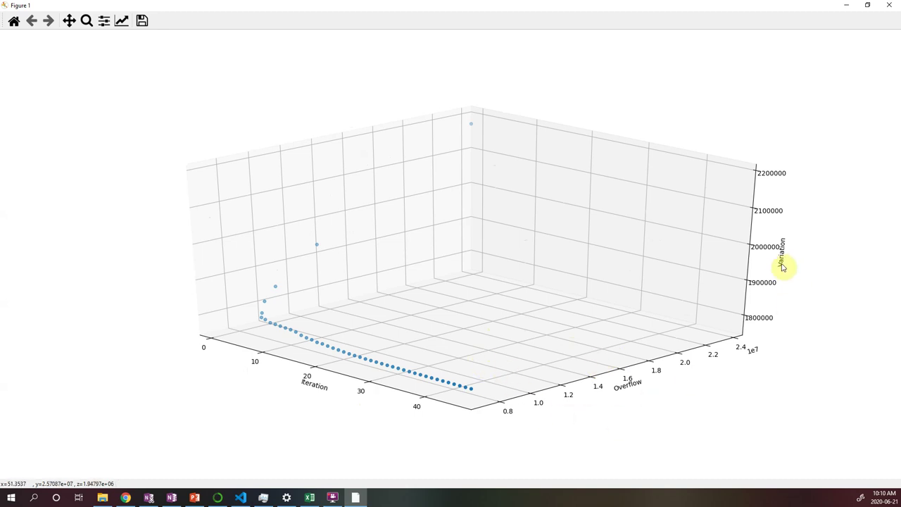
drag(297, 295, 344, 297)
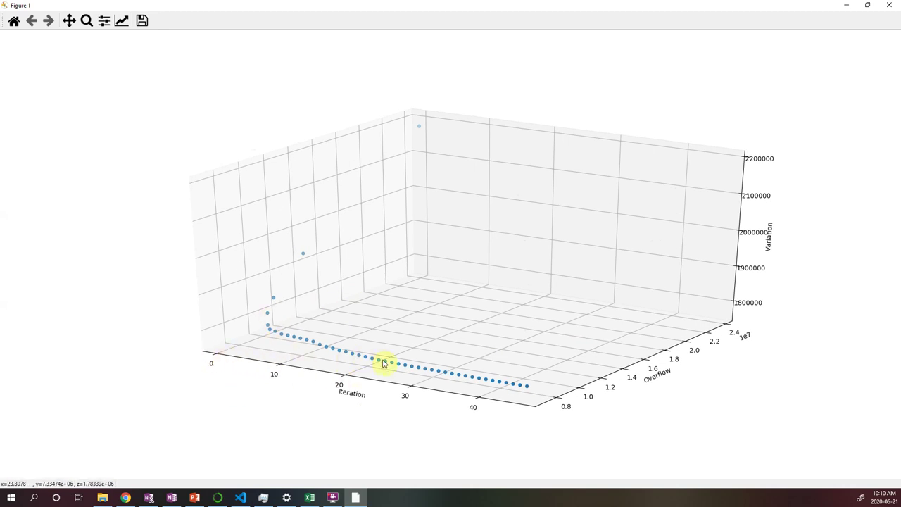
drag(261, 376, 342, 232)
drag(373, 345, 483, 346)
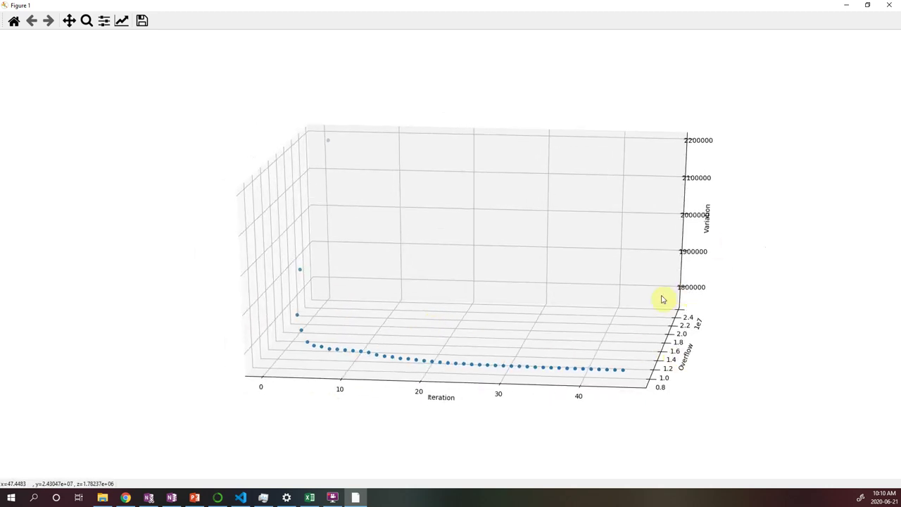
drag(378, 275, 340, 258)
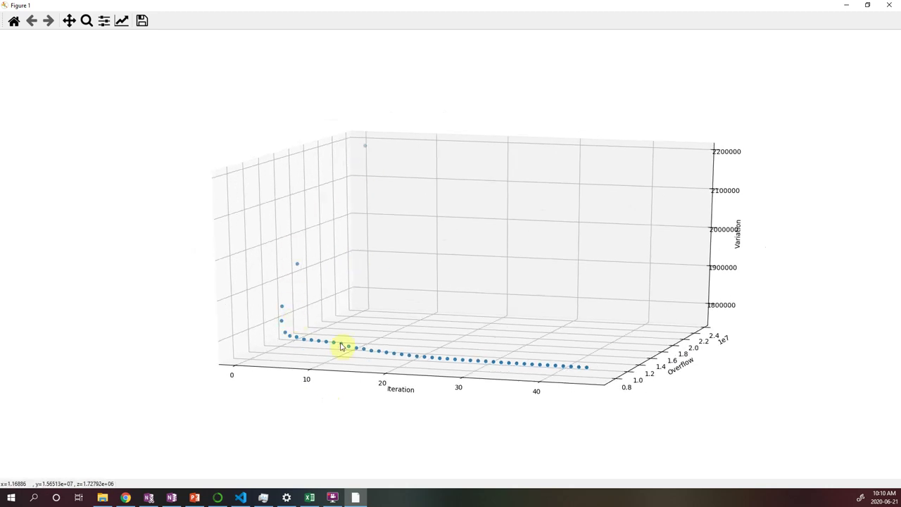
drag(357, 348, 658, 360)
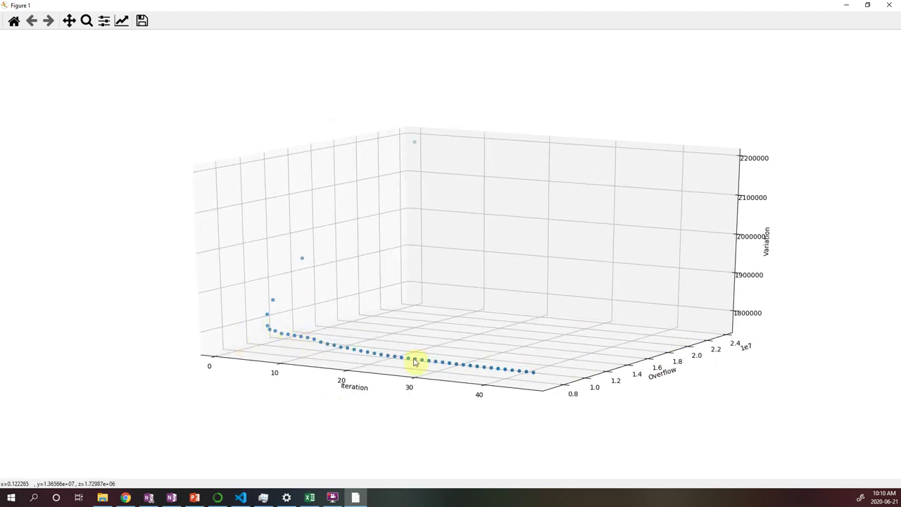
drag(509, 375, 295, 384)
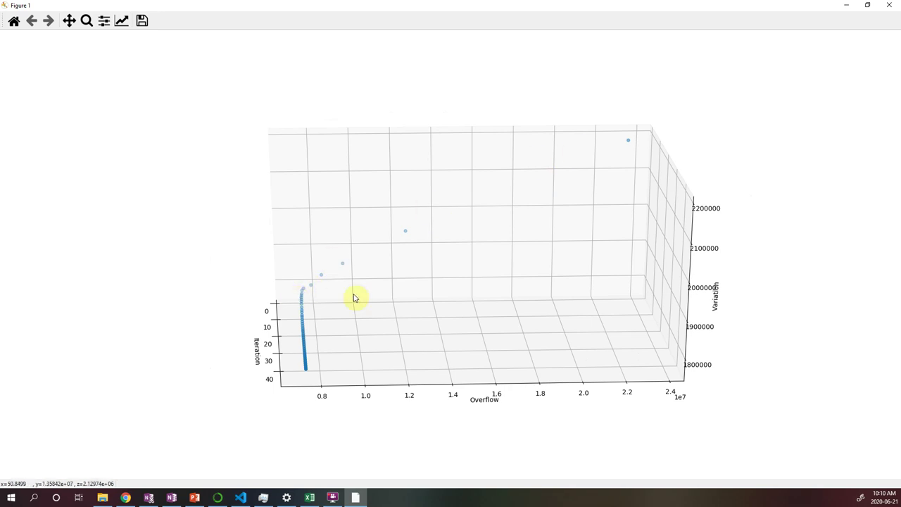
Step: Rotate the 3D plot through near side-on views to an oblique angle at elevation 18°, azimuth -74°
drag(341, 322, 548, 329)
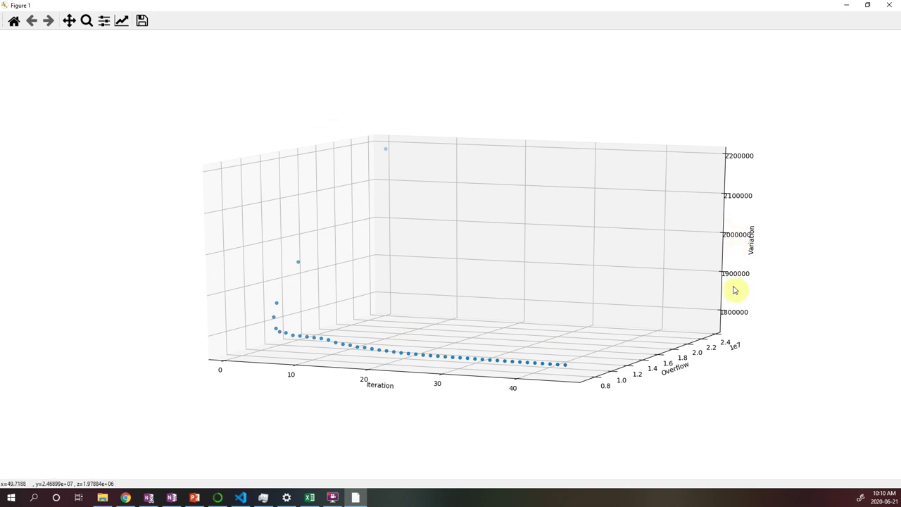
click(599, 282)
drag(607, 271, 613, 263)
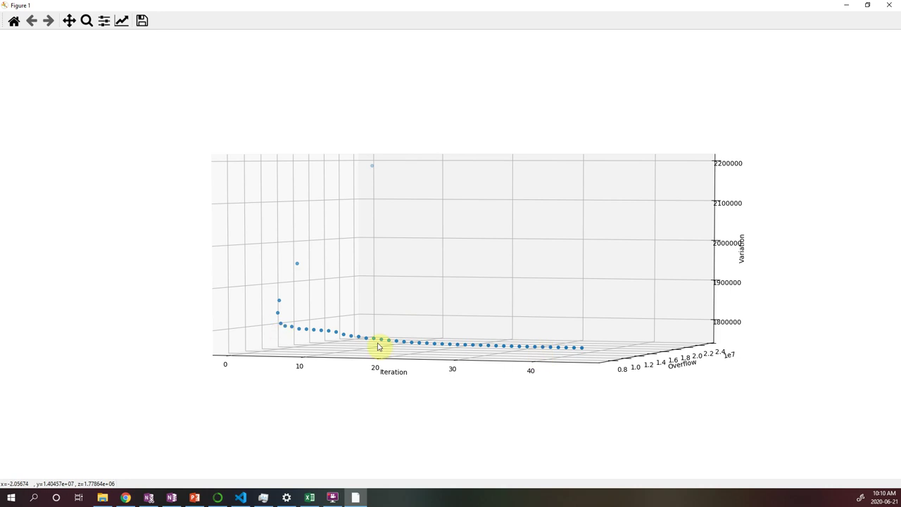
drag(342, 343, 372, 358)
drag(291, 293, 366, 282)
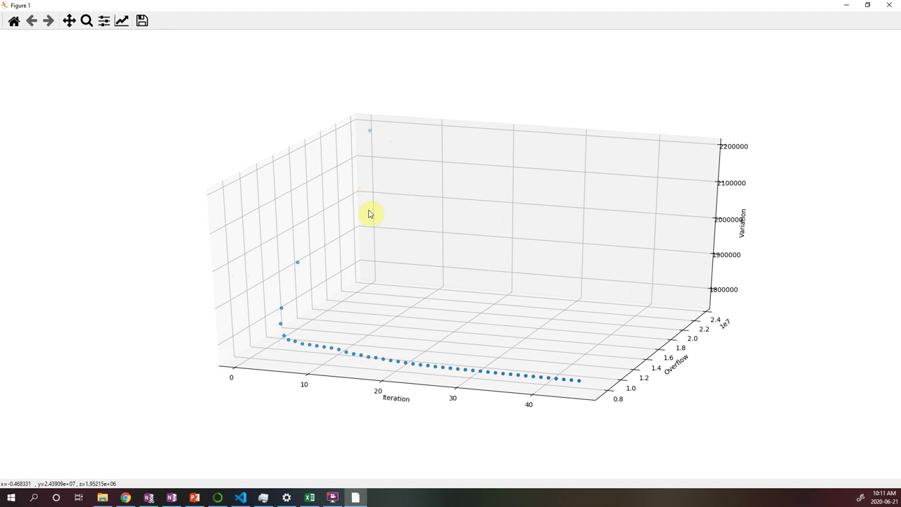
Step: Lower the 3D plot's elevation and shift its azimuth so Iteration runs diagonally toward the viewer
drag(370, 240, 357, 236)
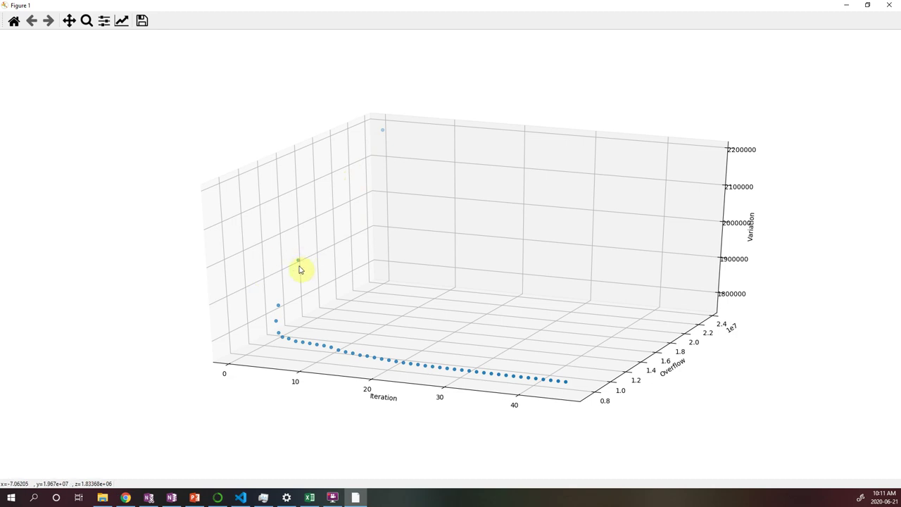
drag(281, 320, 302, 340)
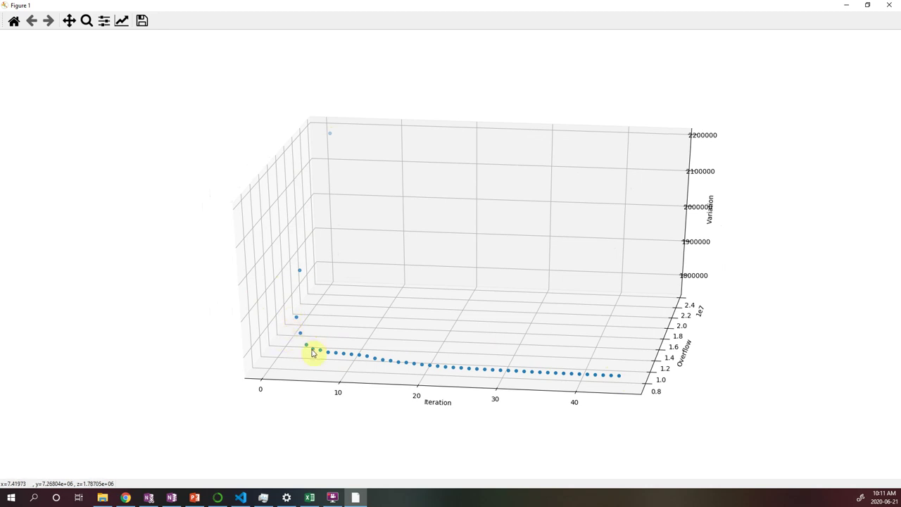
drag(525, 364, 509, 359)
drag(451, 346, 513, 378)
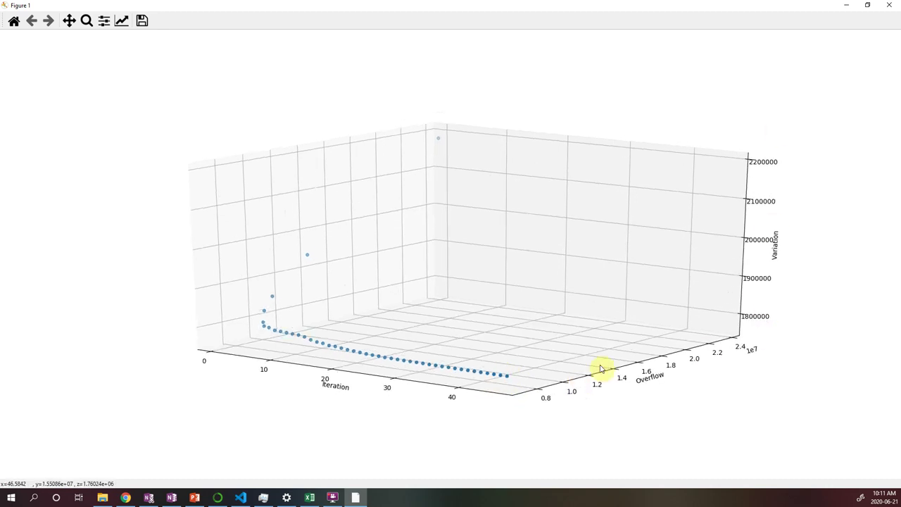
drag(511, 382, 377, 415)
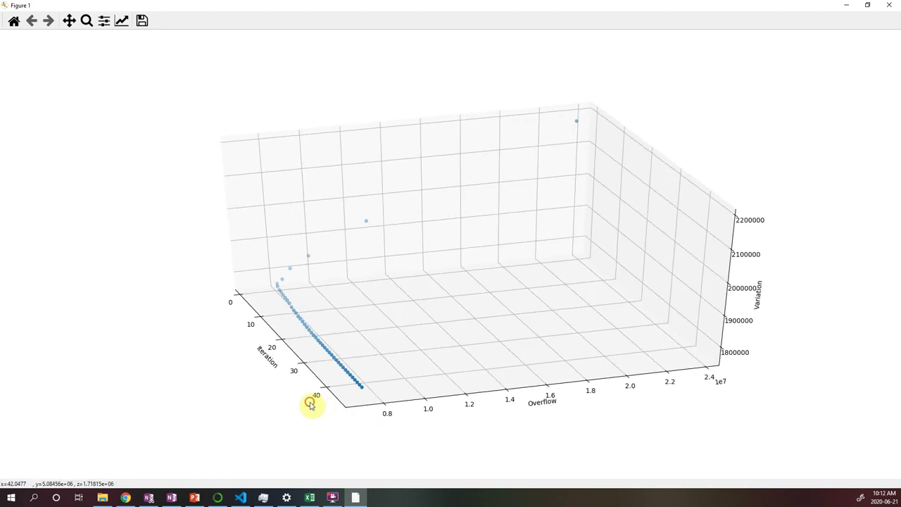
Step: Turn the 3D plot with Iteration toward the viewer until the status bar reads azimuth -55°, elevation 25°
drag(312, 401, 368, 389)
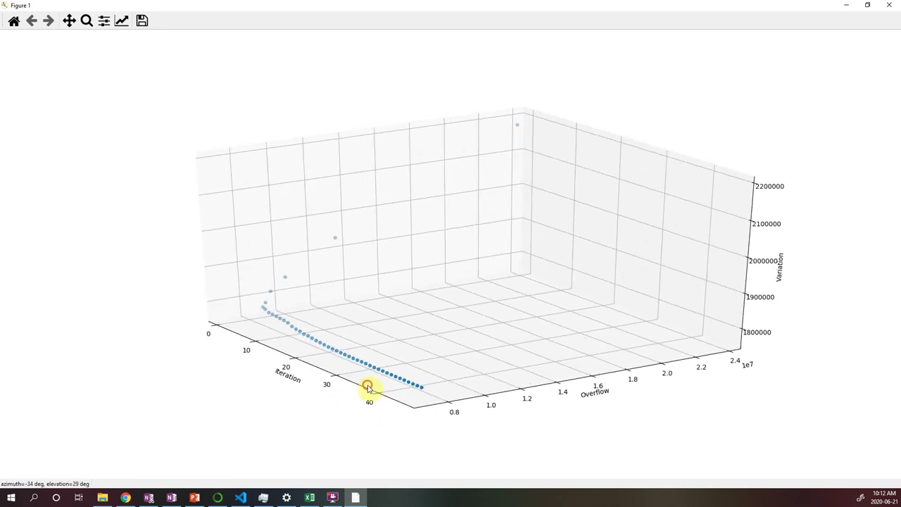
drag(367, 386, 410, 381)
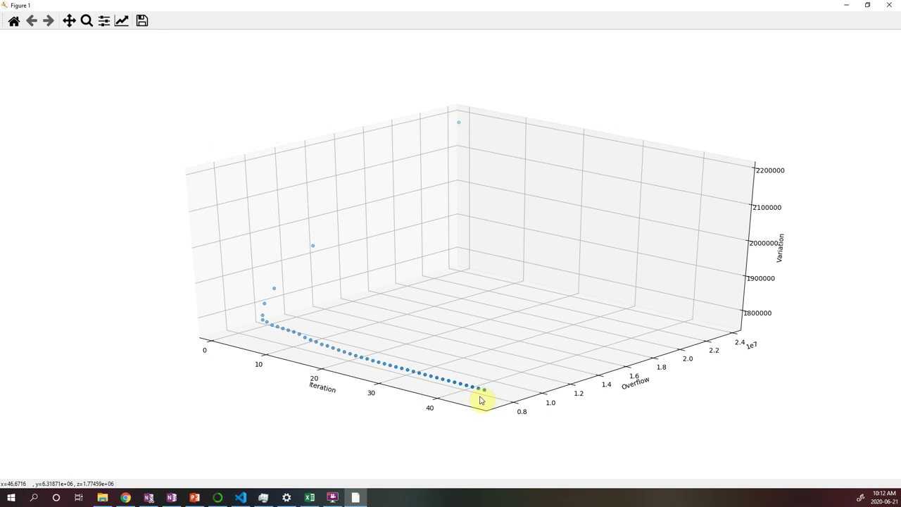
drag(480, 400, 518, 386)
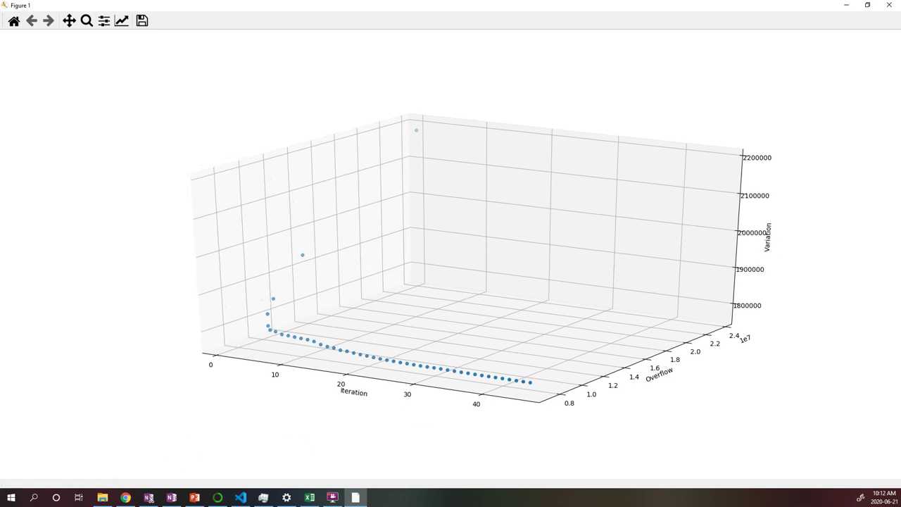